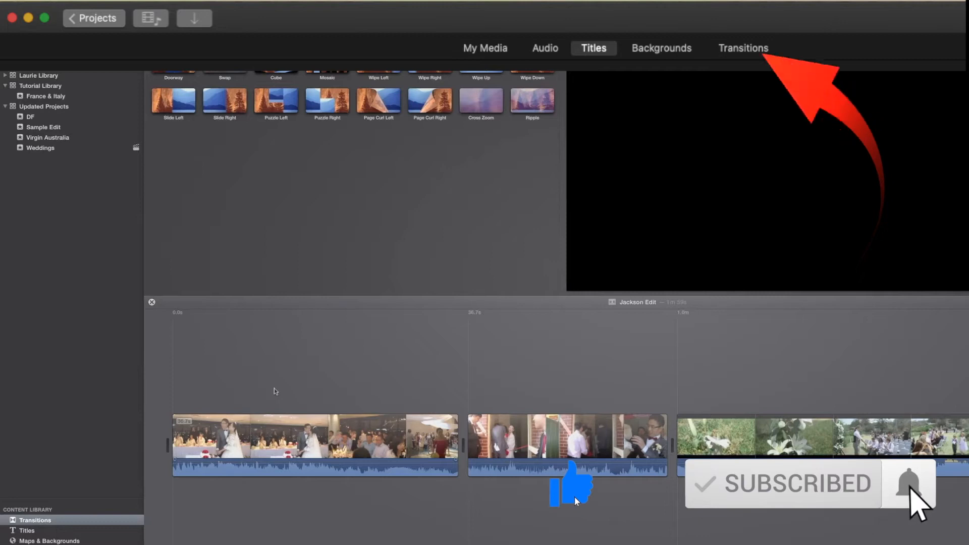
Add Cross Dissolve transitions at both ends of the second clip
click(497, 147)
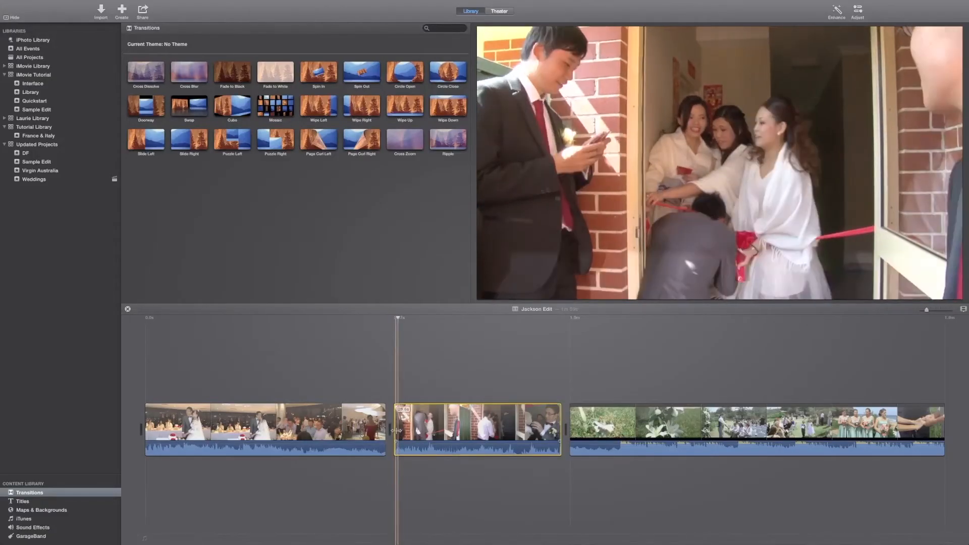
key(super+t)
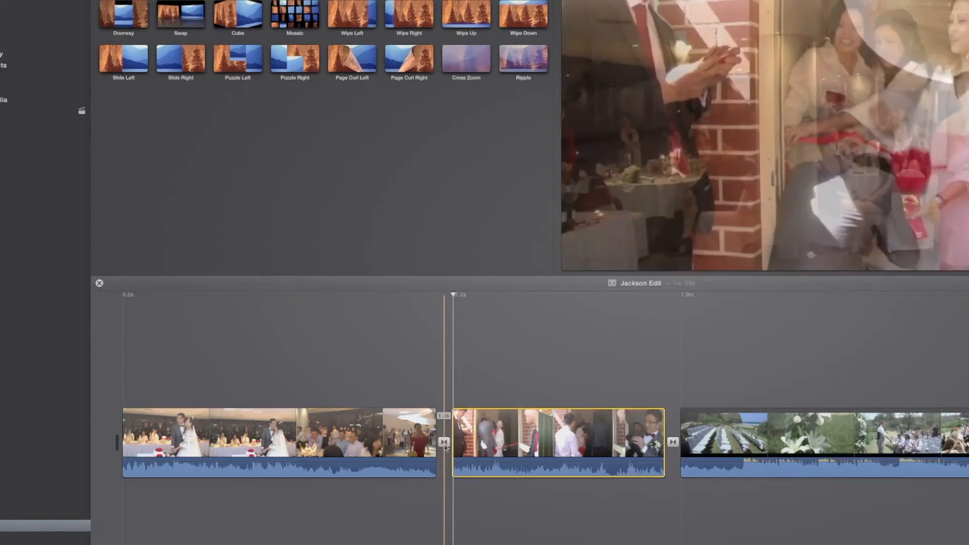
Replace the transition between the first and second clips with Page Curl Right and select it for adjustment
click(410, 61)
mouse_move(409, 62)
mouse_down()
mouse_move(423, 422)
mouse_move(445, 448)
mouse_up()
click(444, 448)
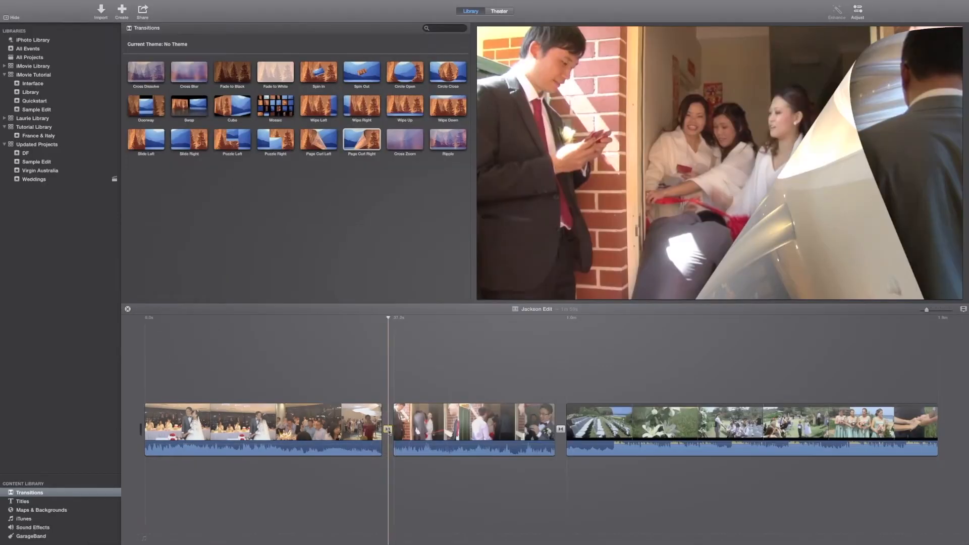
double_click(388, 431)
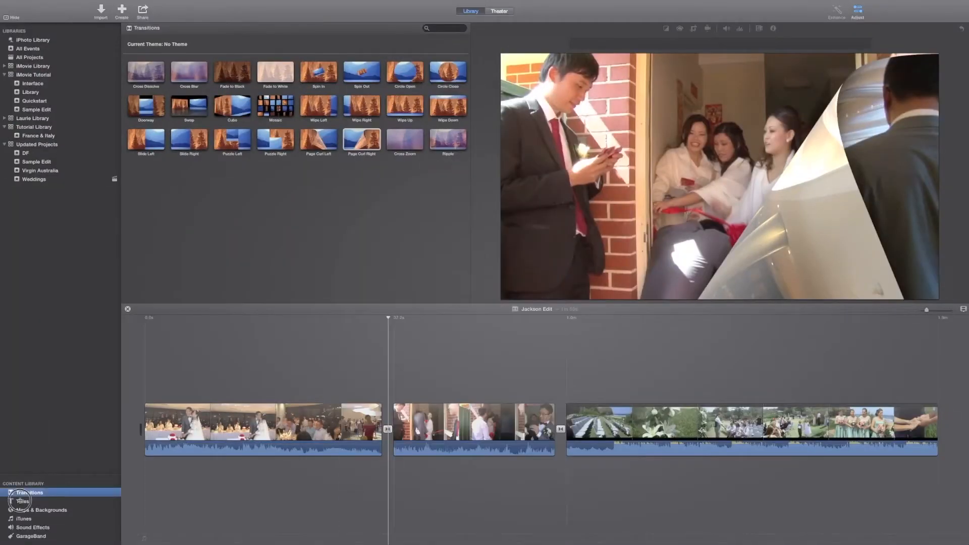
Preview the available title styles and place the Gravity title over the second clip
click(22, 501)
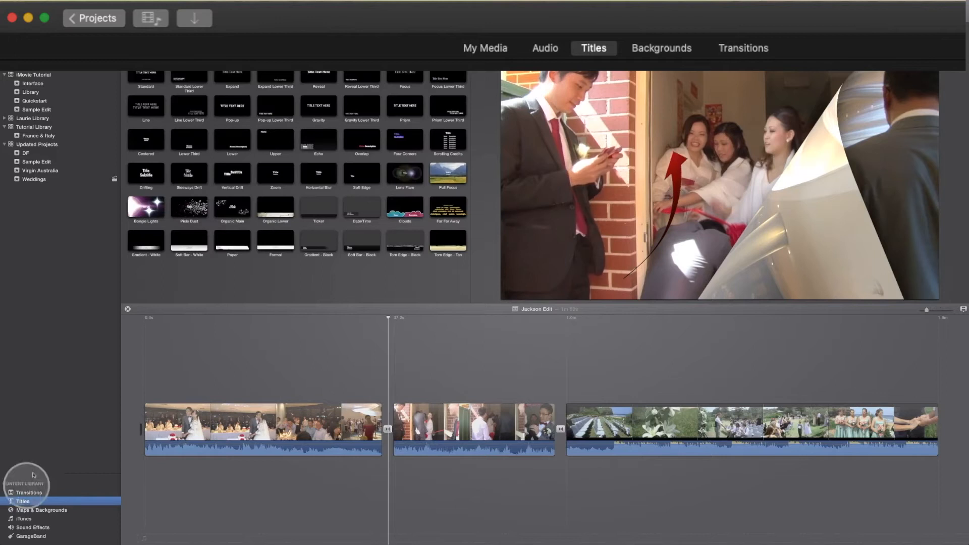
click(136, 77)
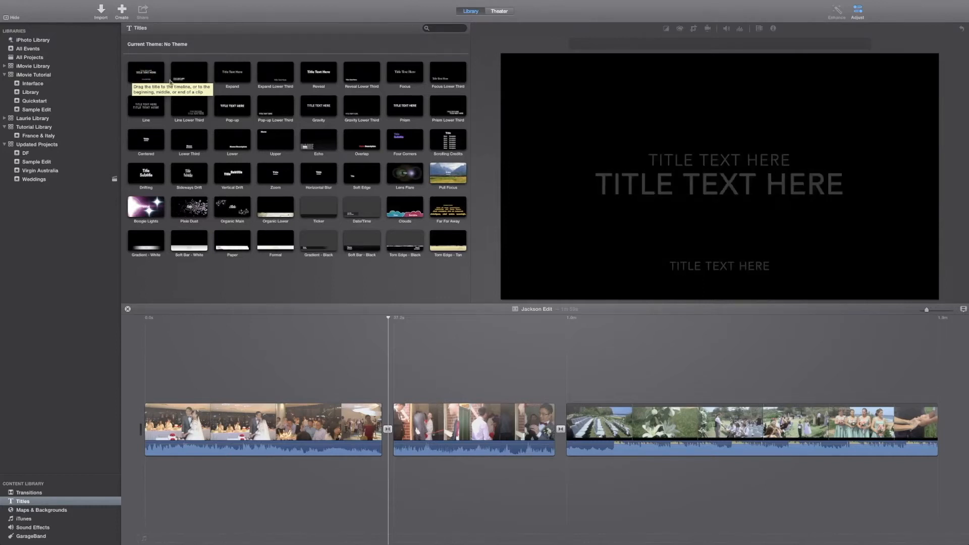
click(305, 114)
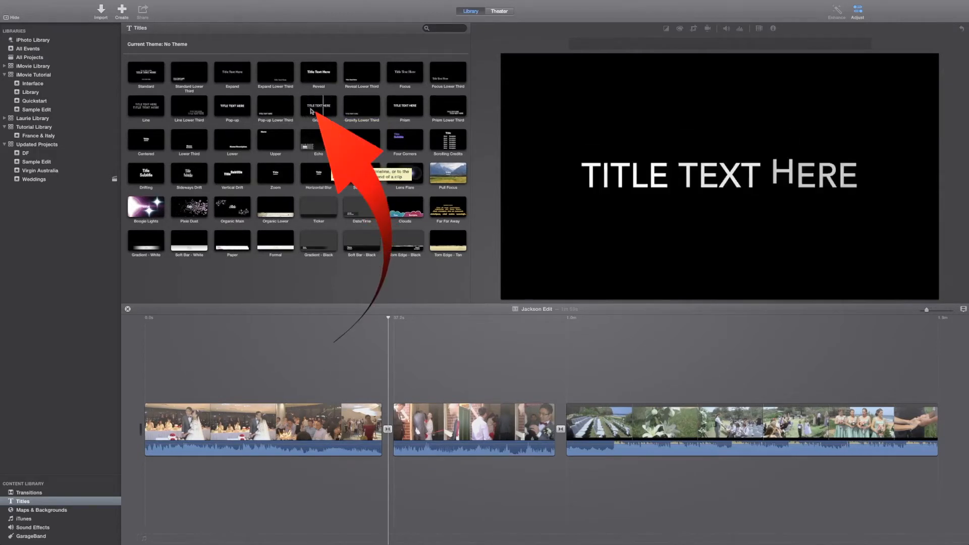
mouse_move(313, 108)
mouse_down()
mouse_move(450, 370)
mouse_move(444, 389)
mouse_move(460, 401)
mouse_up()
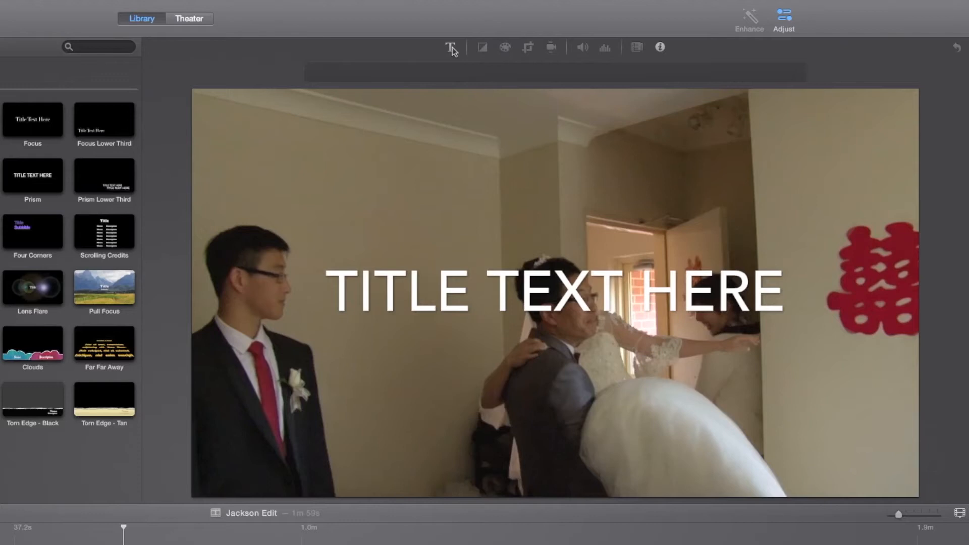
Replace the Gravity title's placeholder text with SAMPLE and apply the change
click(658, 29)
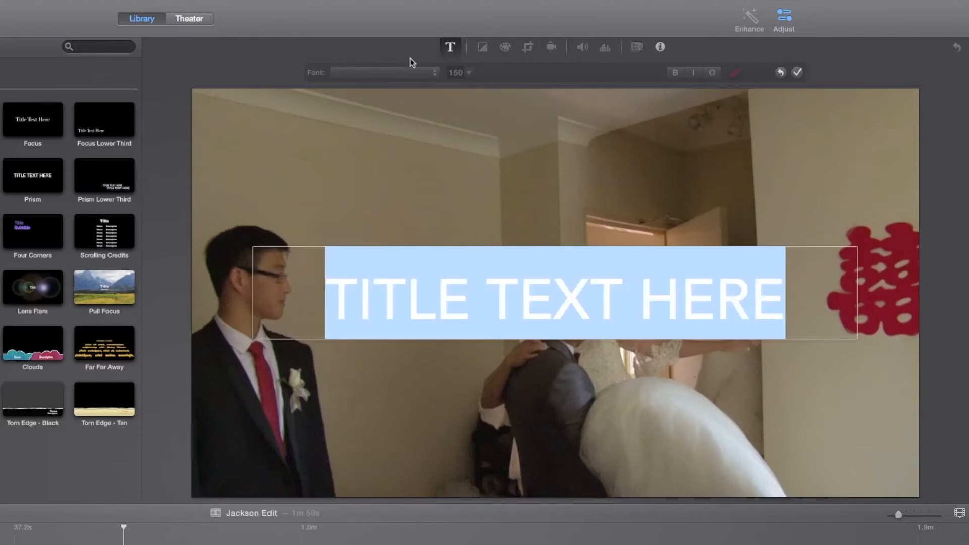
click(417, 75)
text(SAMPLE)
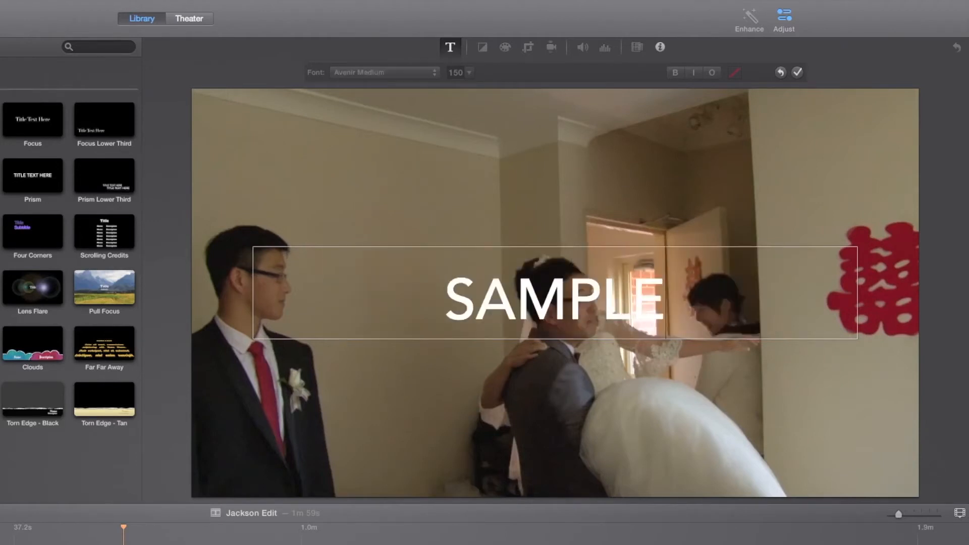
drag(667, 303, 469, 303)
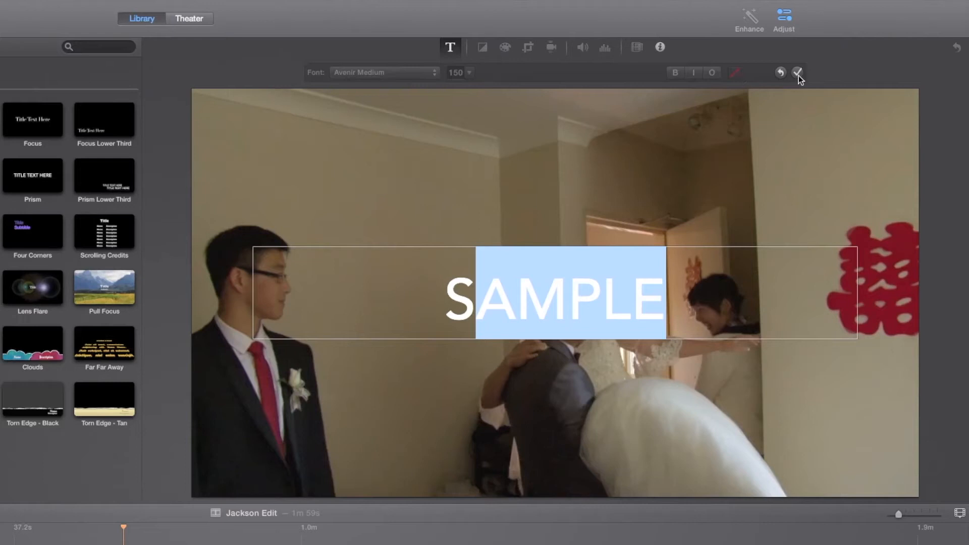
click(368, 74)
Place the Drifting title over the second clip, after the SAMPLE title
click(319, 106)
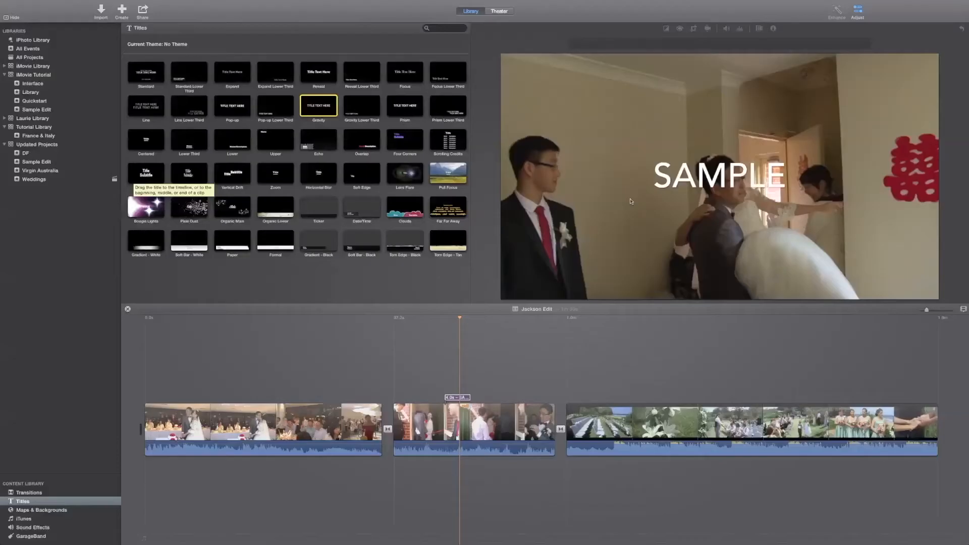
click(143, 180)
drag(143, 181, 490, 399)
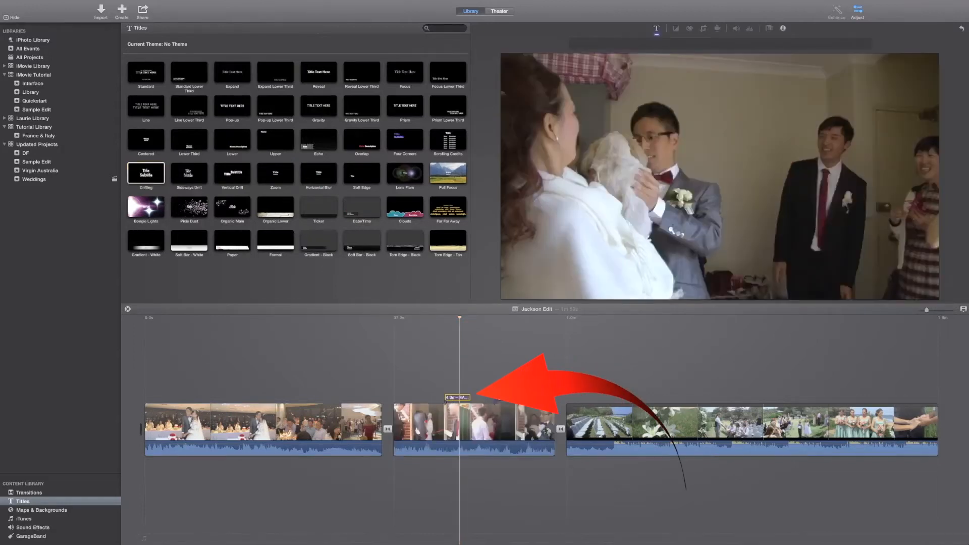
Set the font of the Drifting title's main line to Helvetica Neue
click(656, 29)
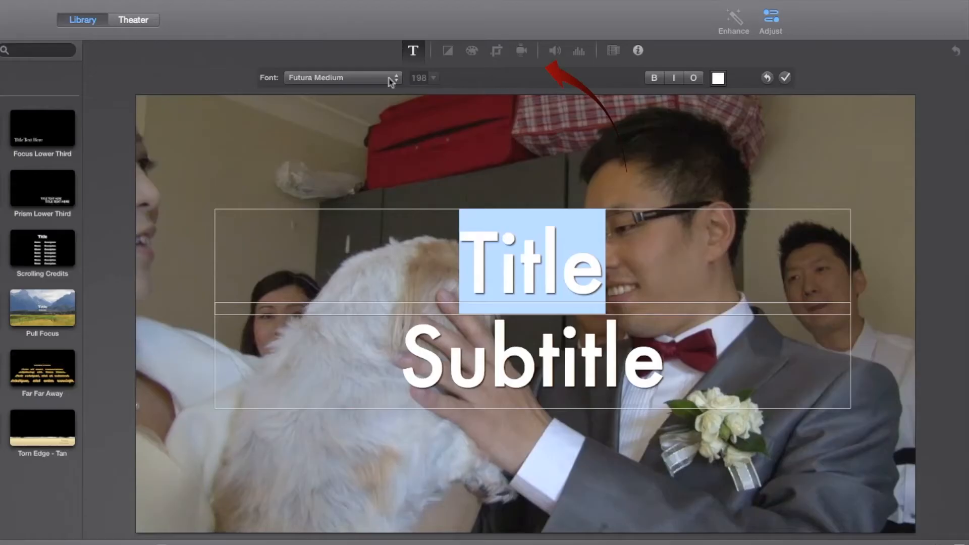
click(643, 44)
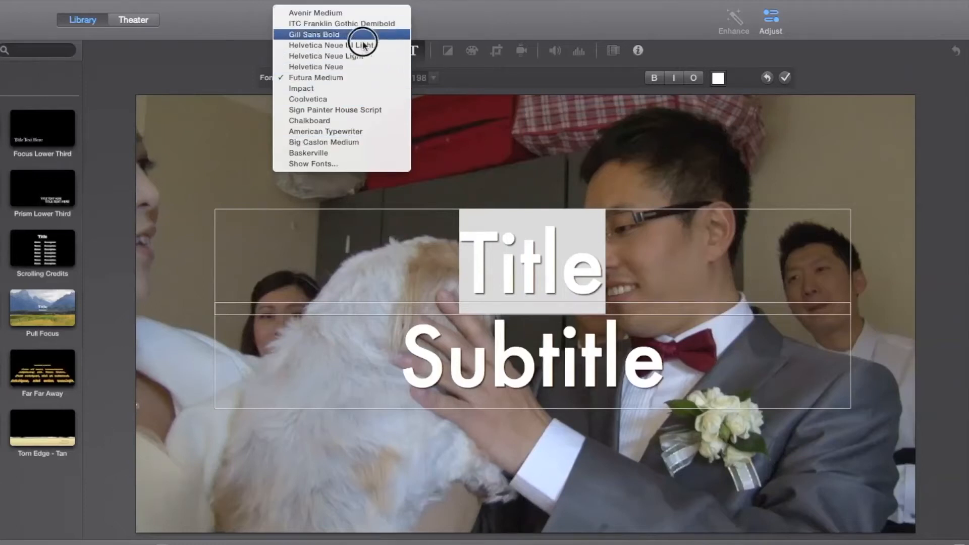
click(360, 65)
drag(337, 79, 326, 183)
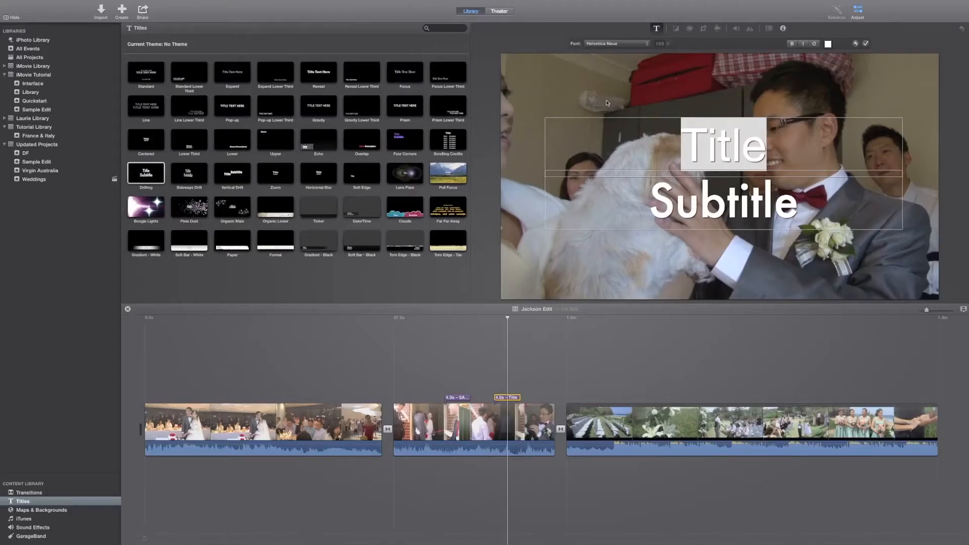
Show the full font collection, enlarge its window and look through the font families available for the title
click(640, 44)
drag(765, 382, 577, 249)
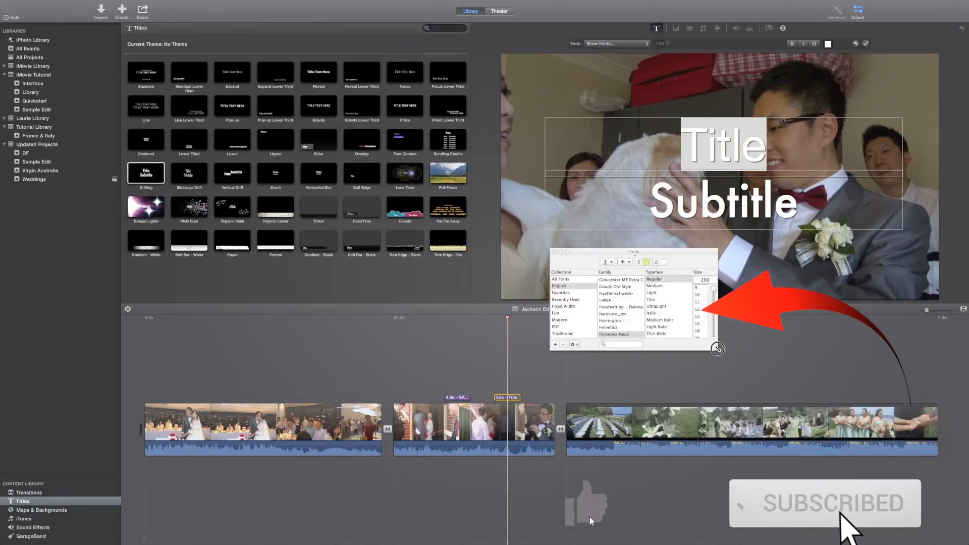
drag(722, 352, 841, 462)
scroll(669, 338, down, 10)
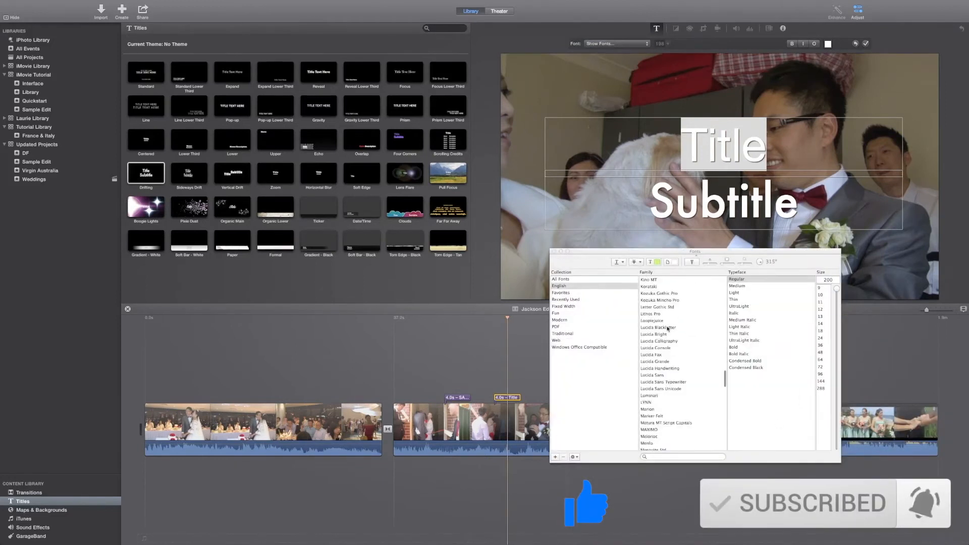
scroll(669, 338, down, 8)
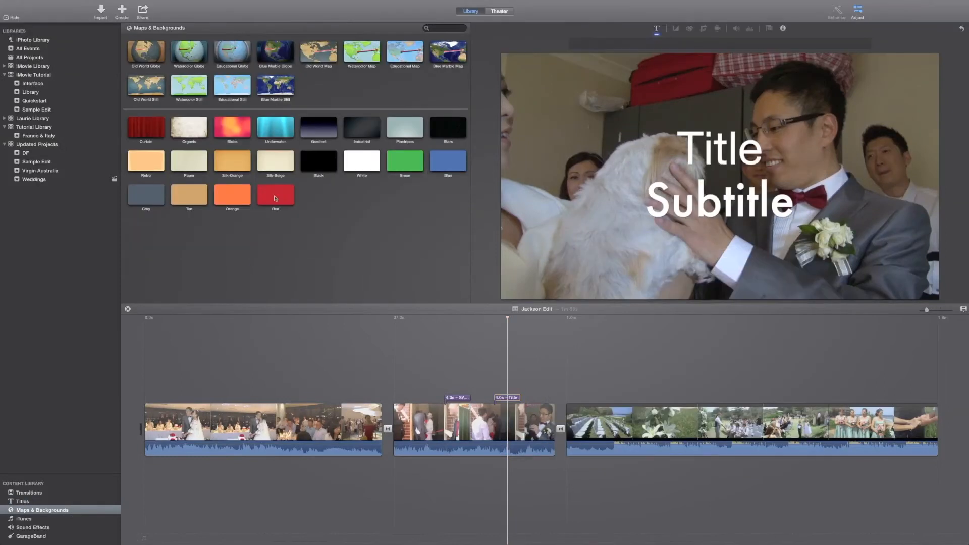
Insert the Old World Map into the second clip at the Drifting title
click(313, 54)
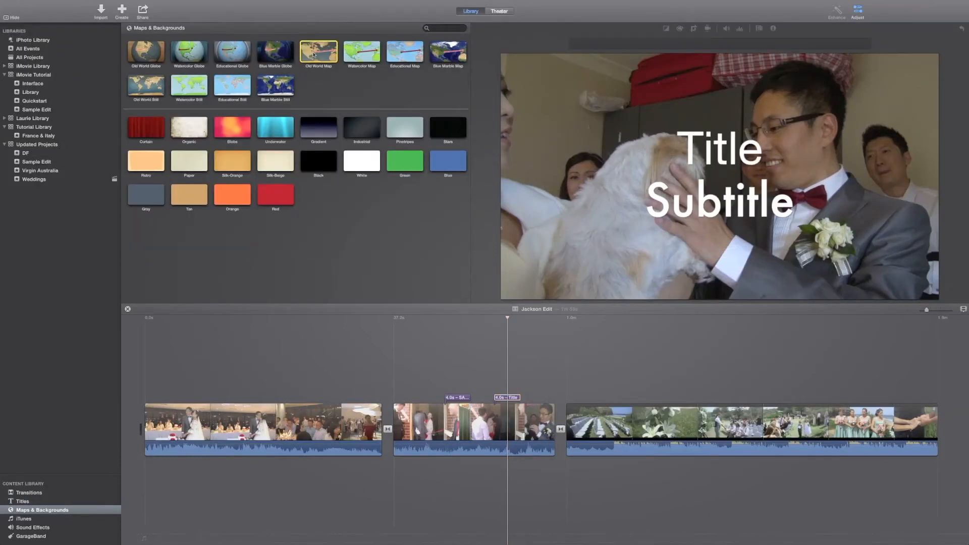
double_click(314, 54)
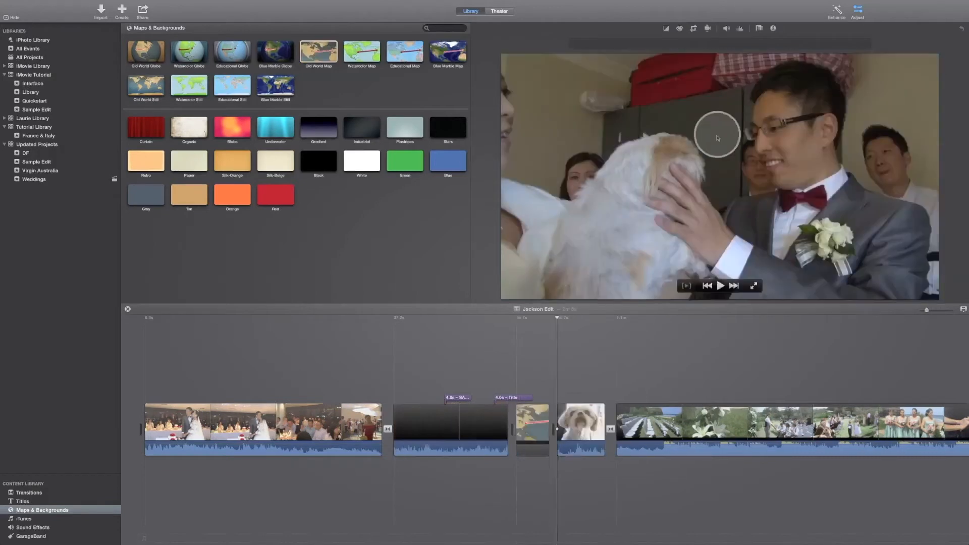
Set the map's route to start at Saluzzo, Italy and end at Samara, Russia
click(533, 431)
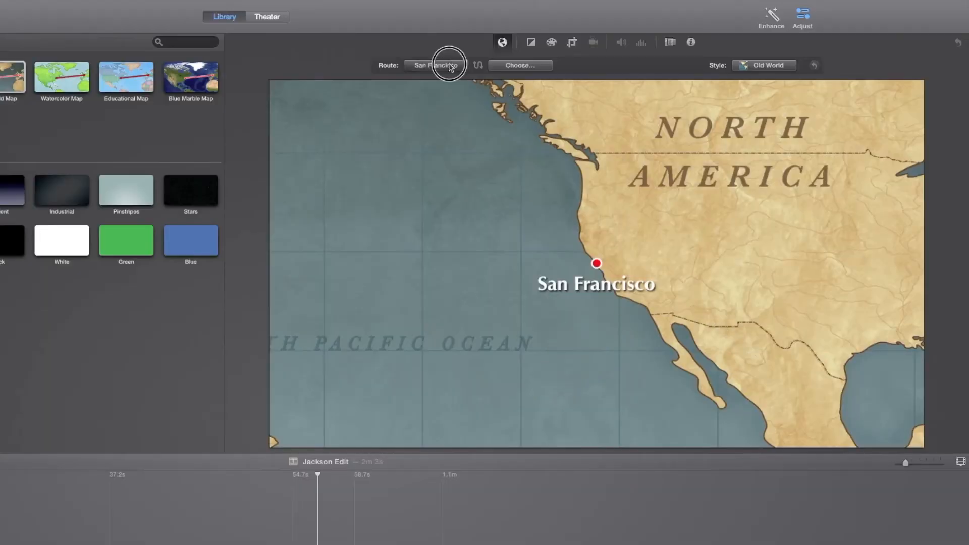
click(506, 68)
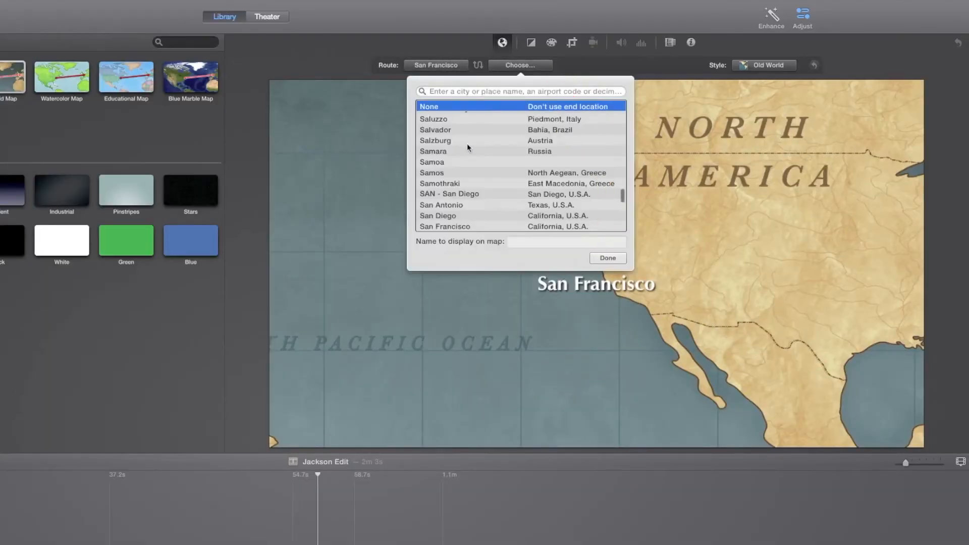
click(439, 151)
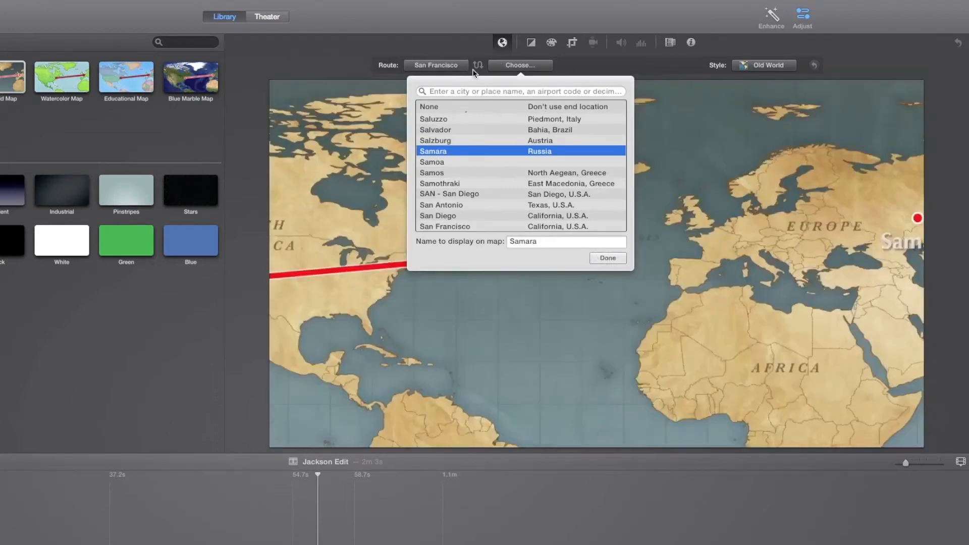
click(448, 67)
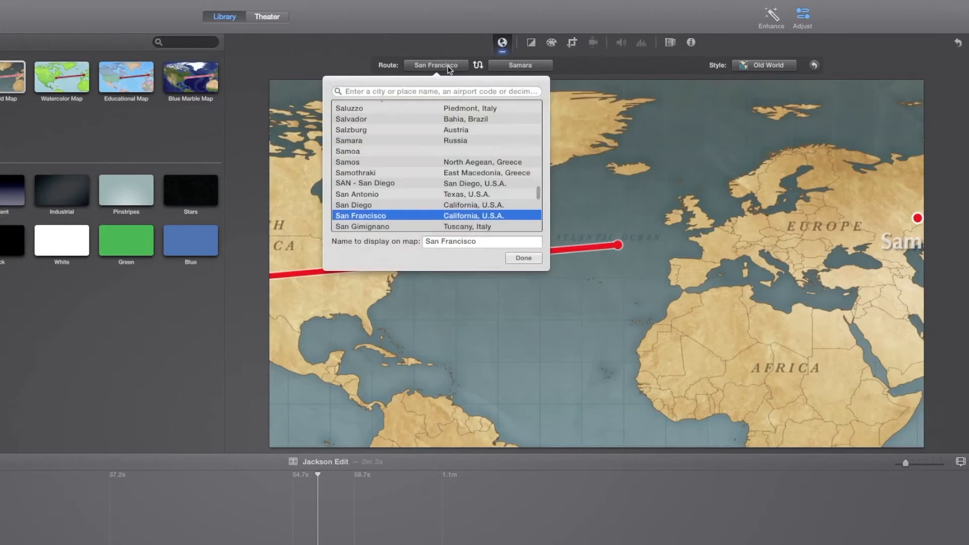
click(352, 110)
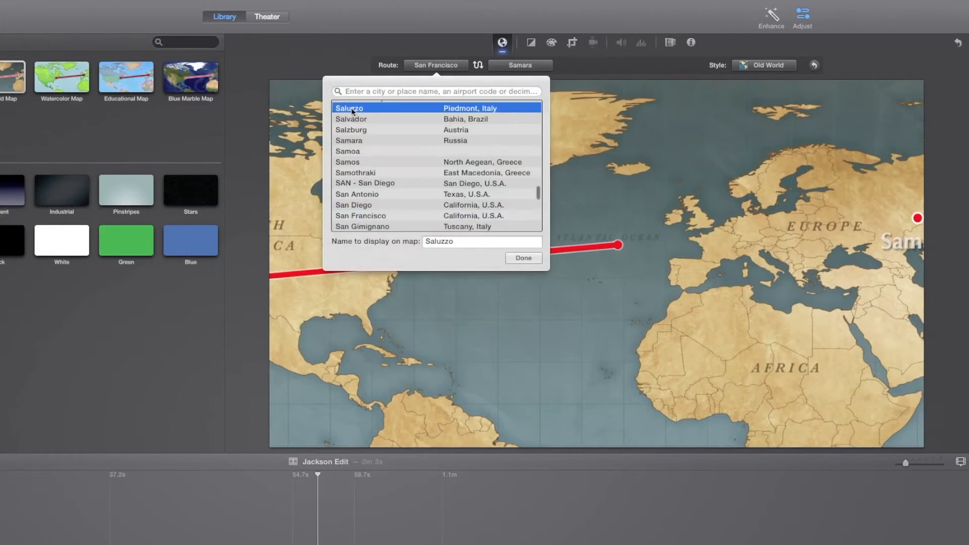
click(525, 256)
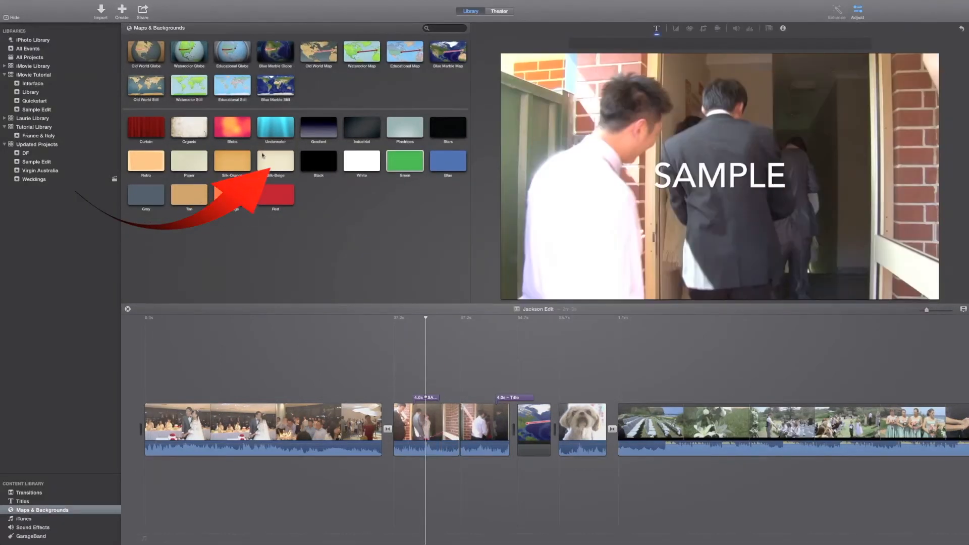
Insert the Gradient background before the second part of the wedding clip and move the SAMPLE title over it
drag(313, 126, 457, 433)
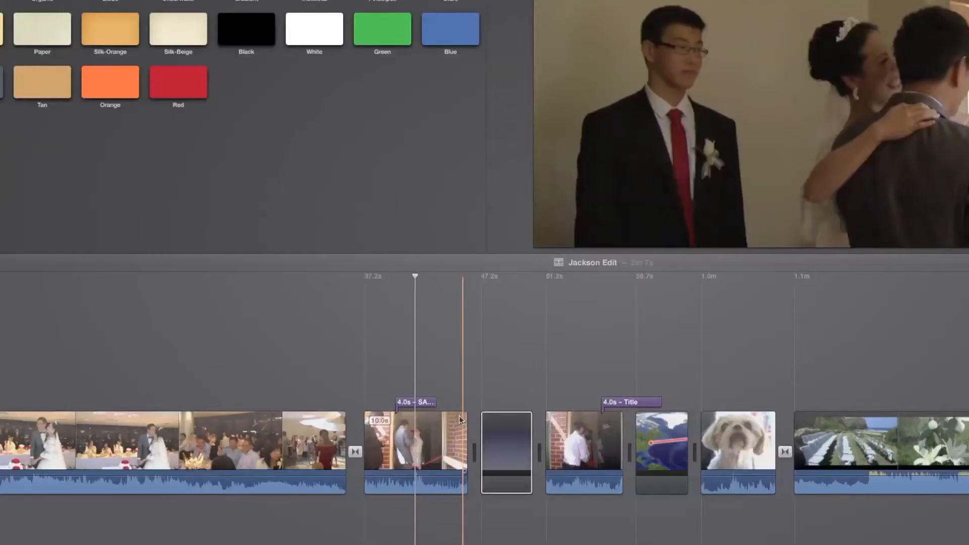
click(424, 404)
drag(424, 404, 508, 404)
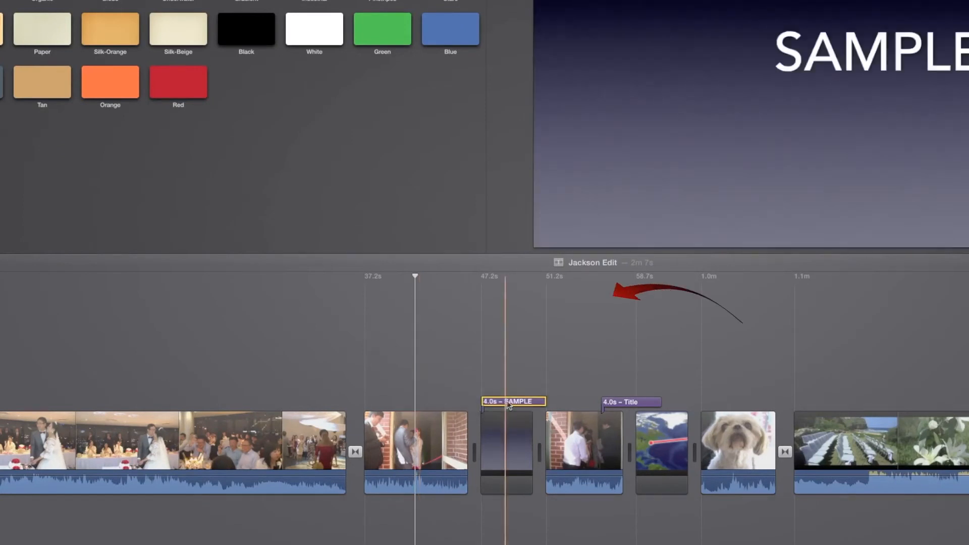
click(510, 271)
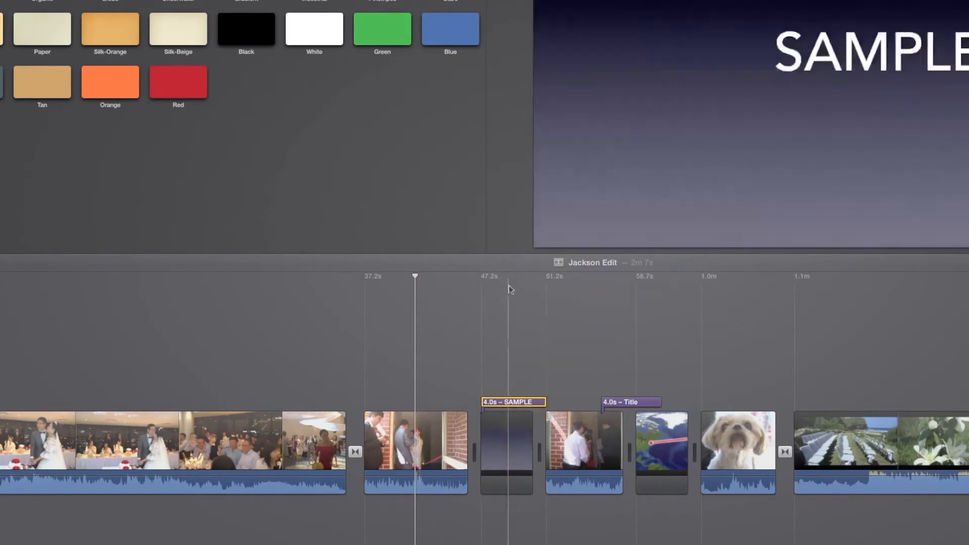
click(509, 286)
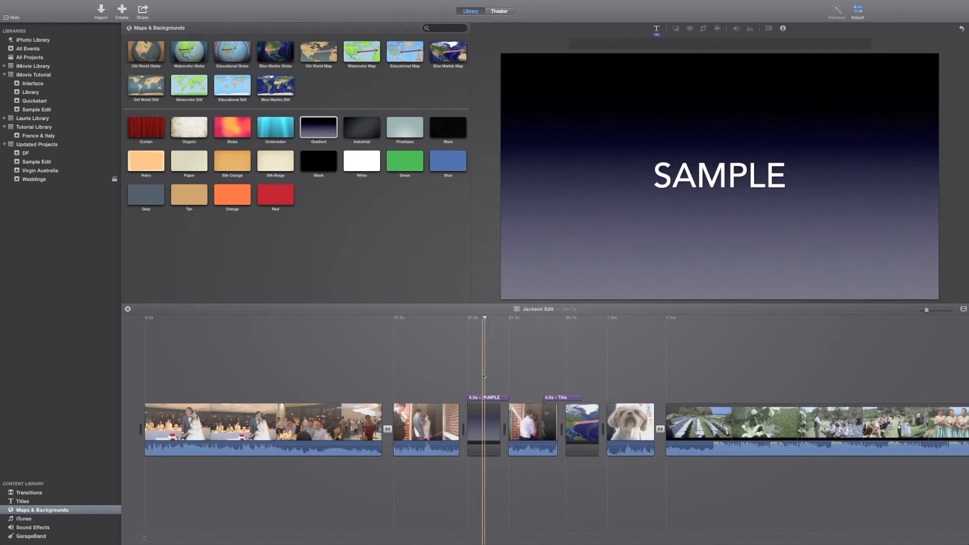
Align the SAMPLE title with the Gradient background clip and play back the sequence from just before it
mouse_move(482, 400)
mouse_down()
mouse_move(419, 399)
mouse_move(480, 396)
mouse_up()
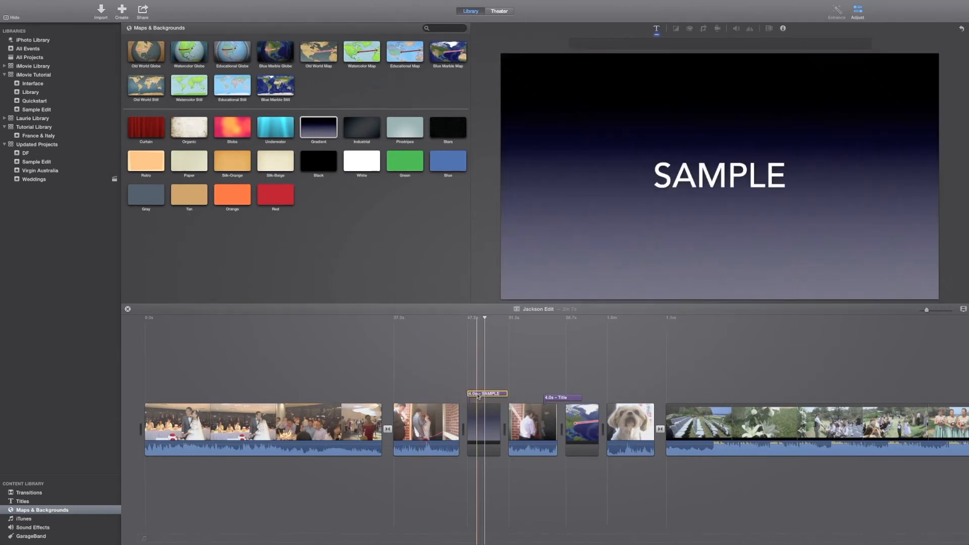
click(488, 428)
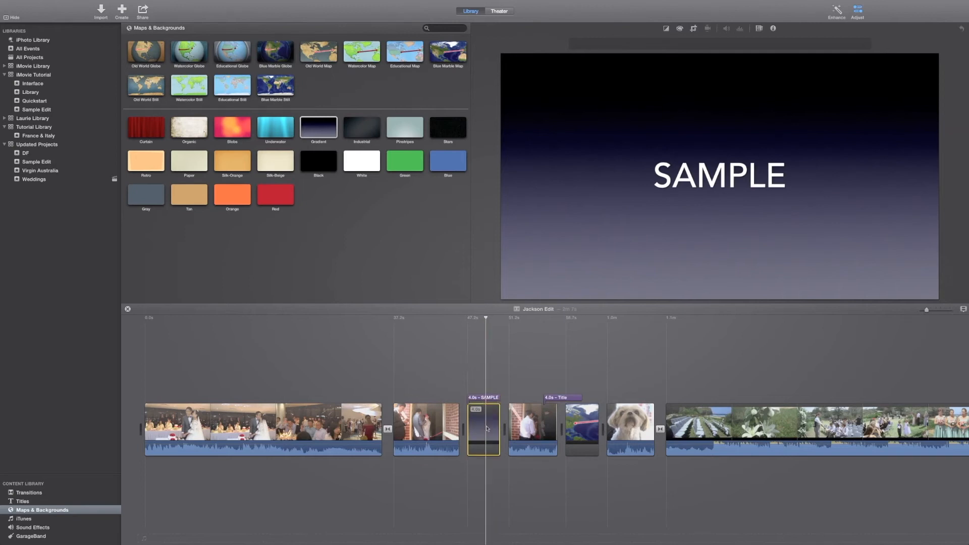
click(493, 398)
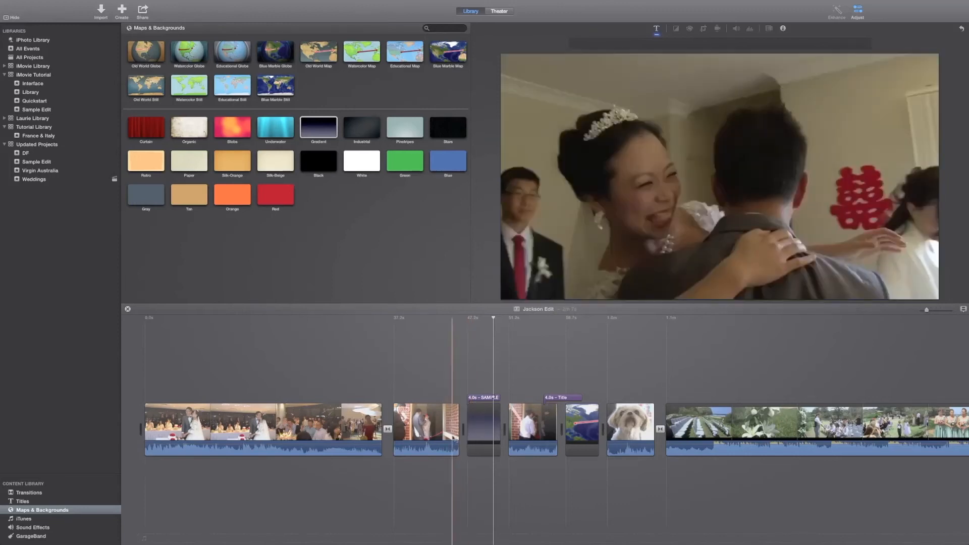
scroll(452, 436, right, 1)
key(space)
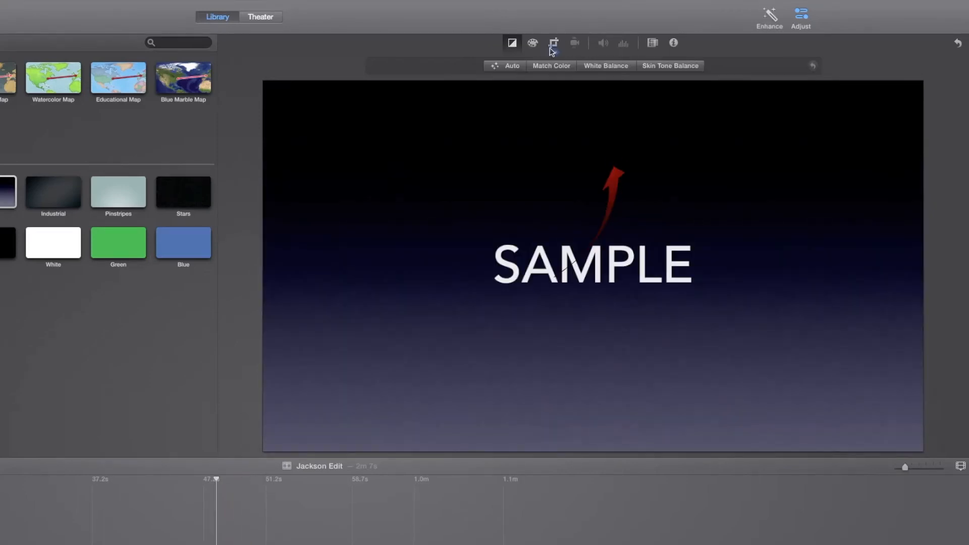
Set a Ken Burns move on the Gradient background from a smaller upper-right start frame to a larger lower-left end frame, and play it back
click(554, 45)
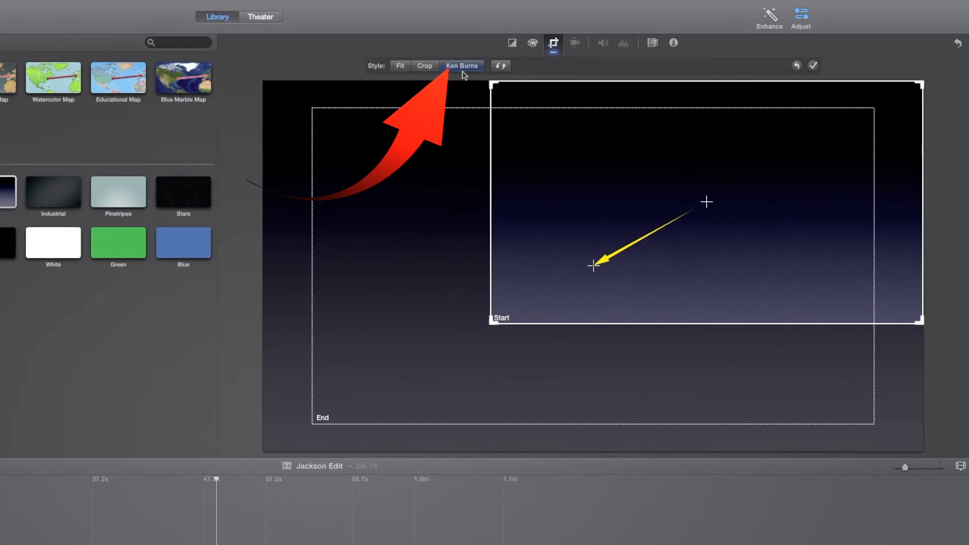
drag(503, 321, 574, 283)
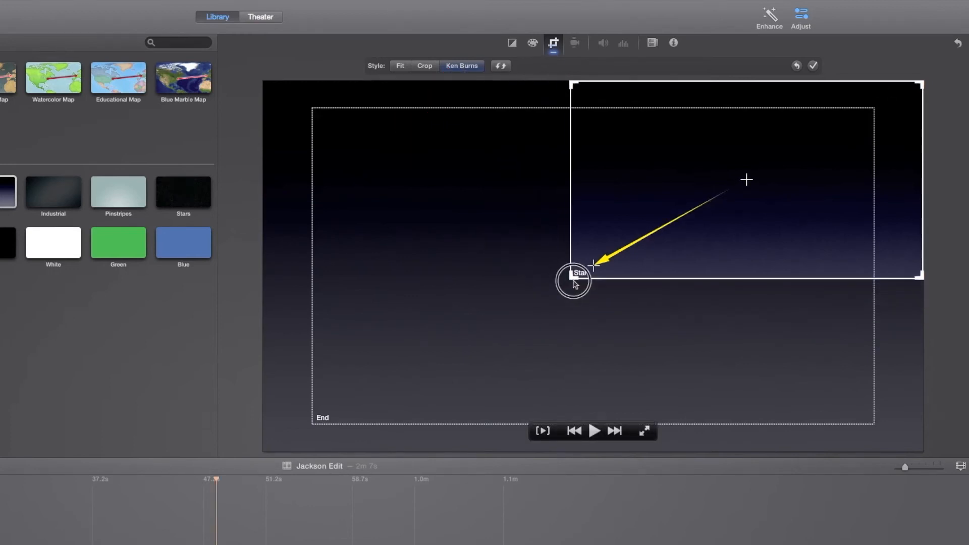
click(313, 422)
drag(314, 424, 272, 452)
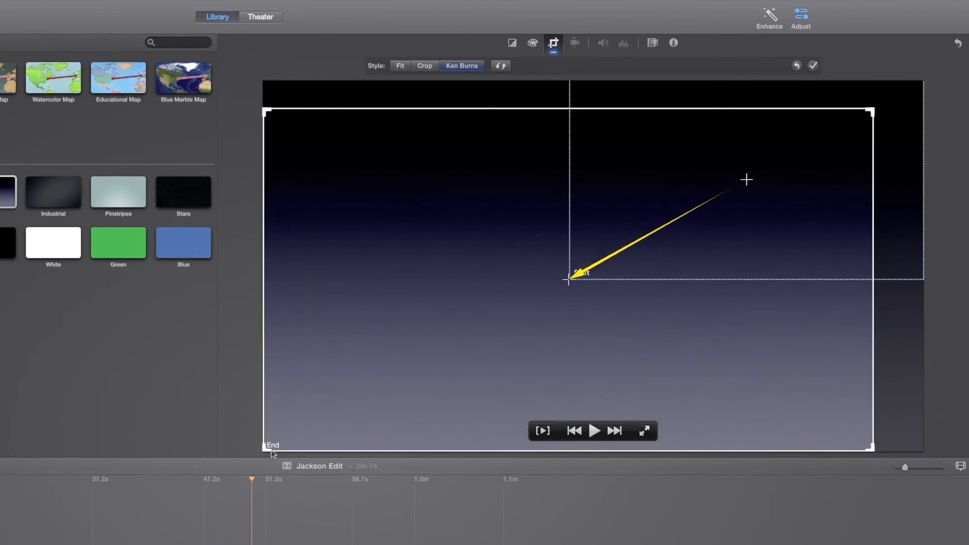
drag(180, 543, 203, 544)
key(space)
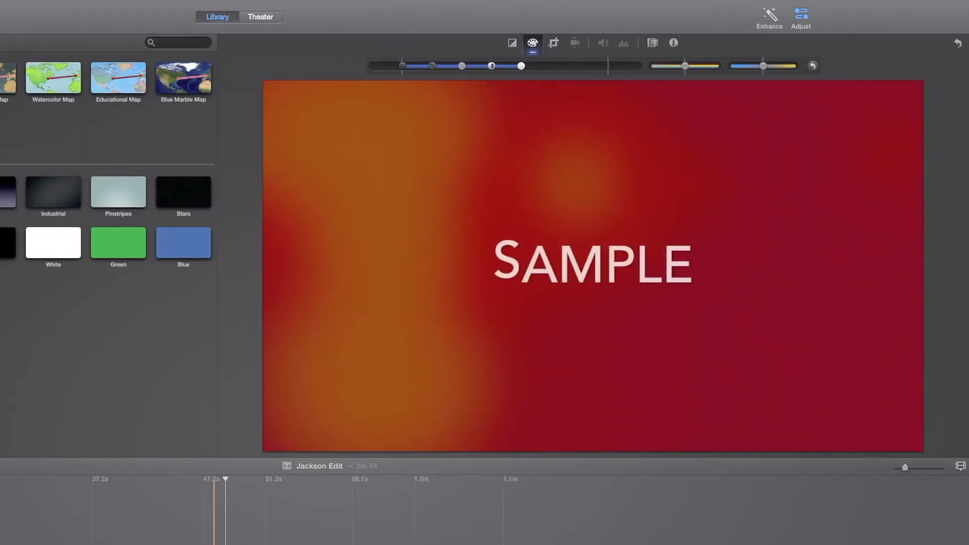
Colour-correct the Blobs background behind the SAMPLE title: reduce contrast, brighten the highlights, lower the saturation and make the colour temperature cooler
click(533, 44)
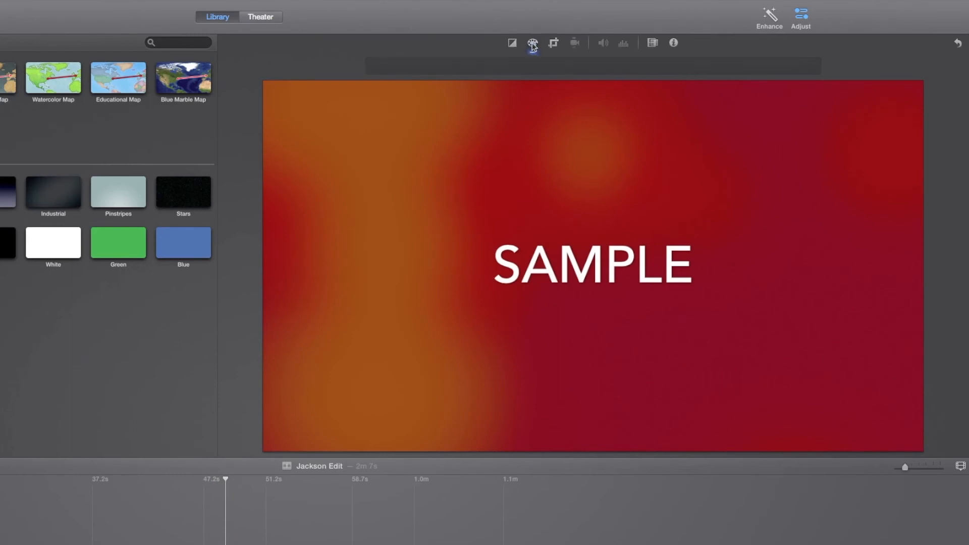
drag(493, 70, 455, 69)
drag(521, 69, 574, 69)
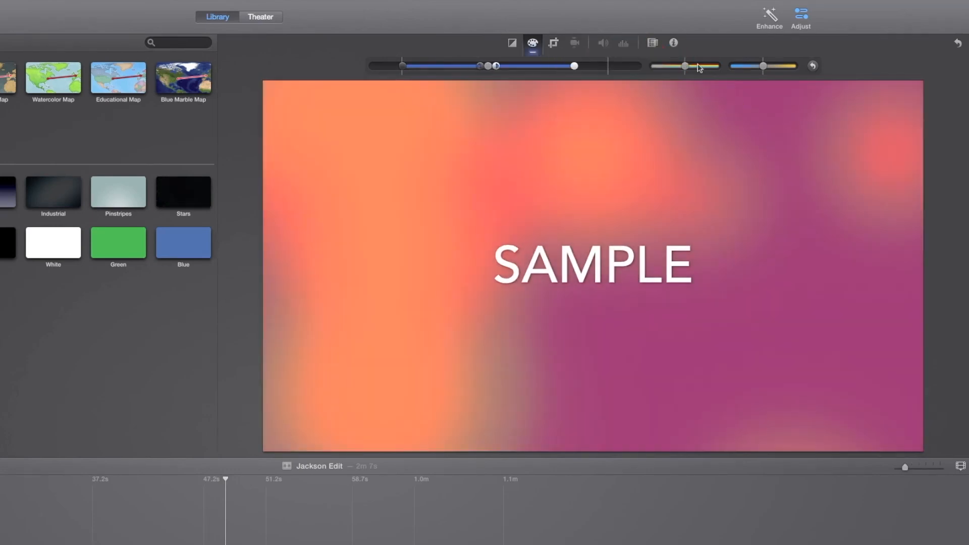
drag(690, 69, 670, 71)
drag(766, 70, 742, 69)
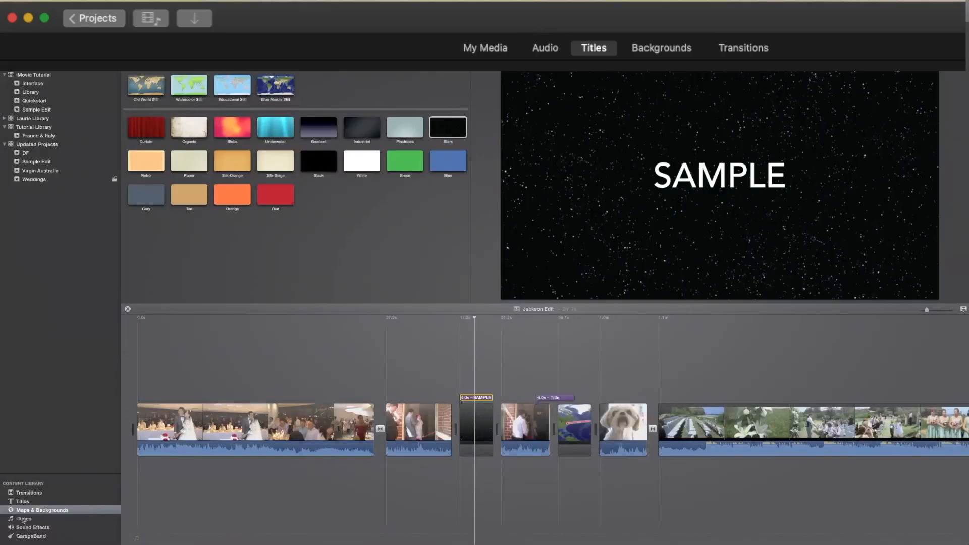
Show the Ring Tones playlist of the iTunes library and preview the Major Tom track
click(22, 520)
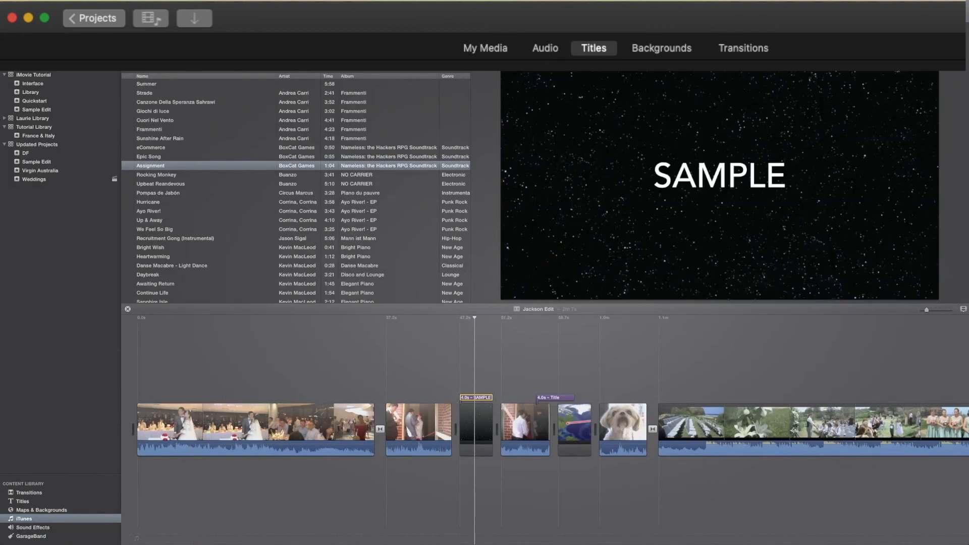
click(152, 52)
scroll(151, 52, up, 10)
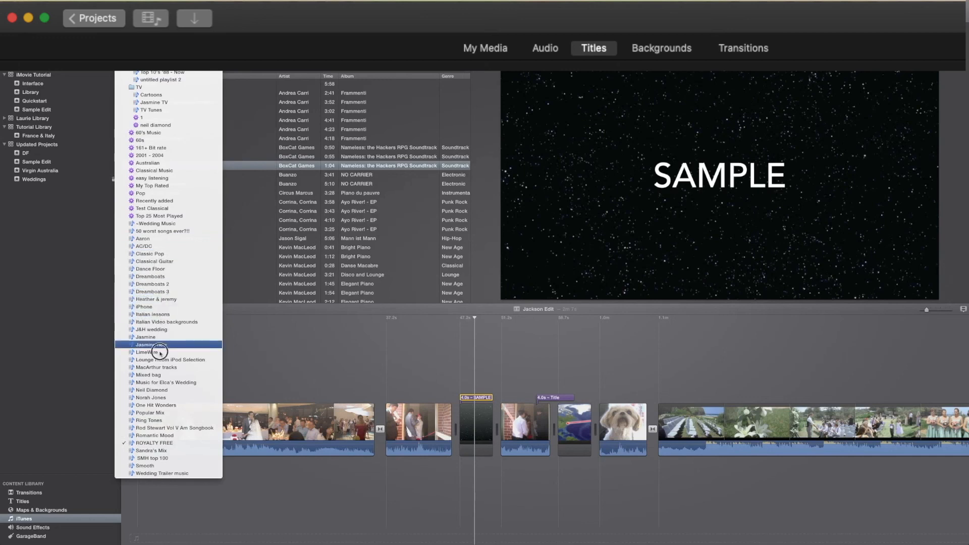
click(166, 422)
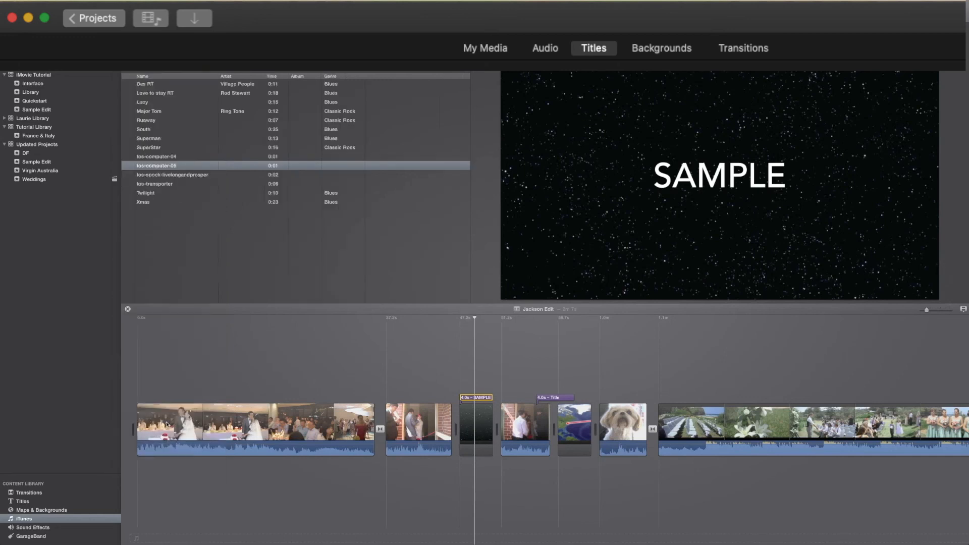
click(149, 112)
click(128, 112)
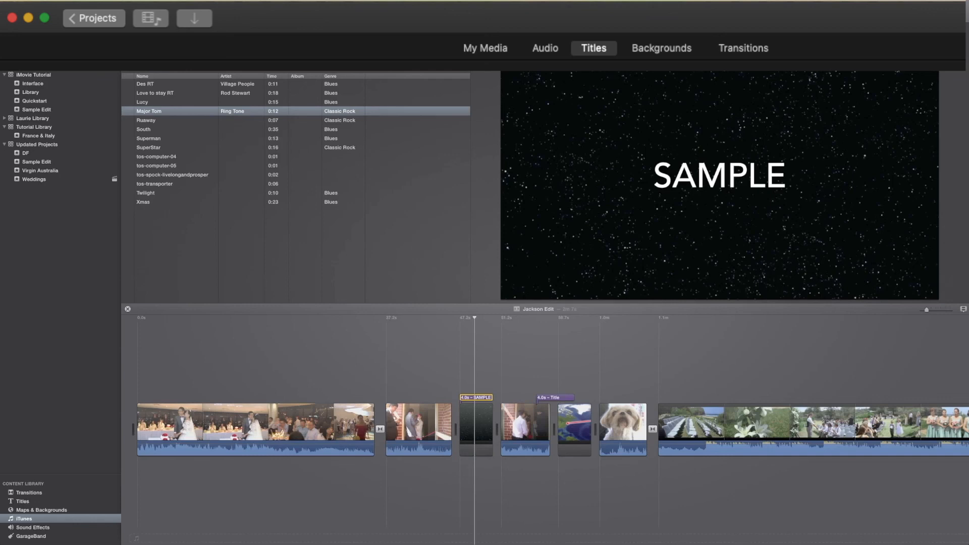
Widen the iTunes list to the whole Music library and search it for "rod s"
click(157, 28)
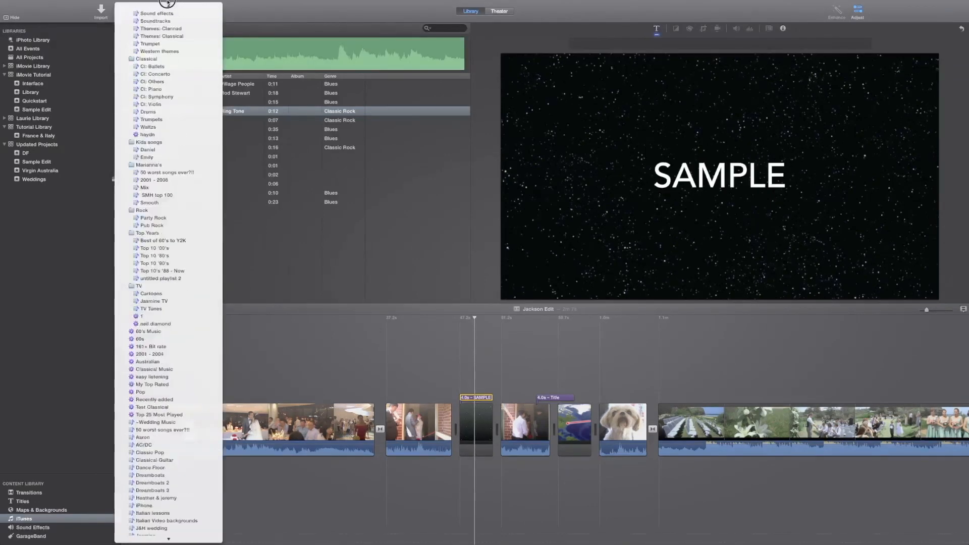
click(163, 18)
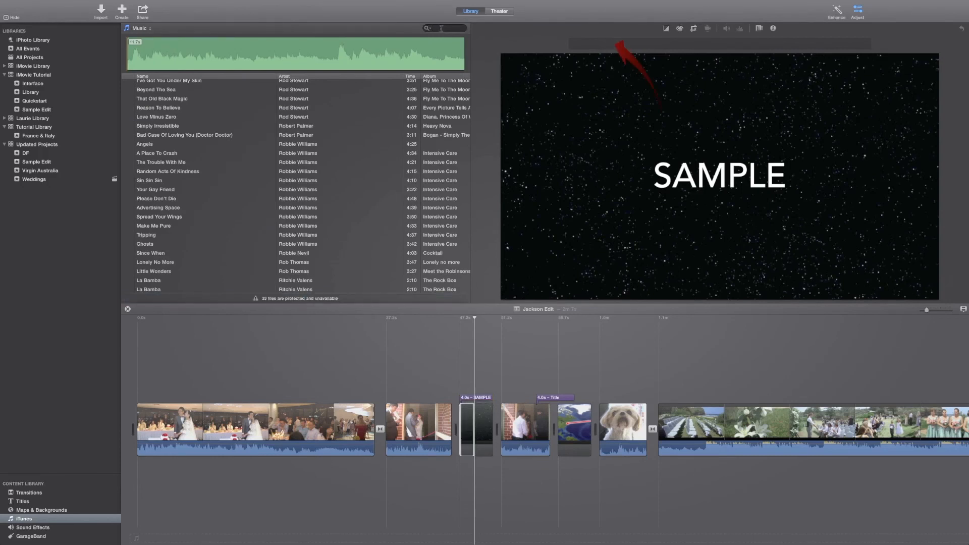
text(rod s)
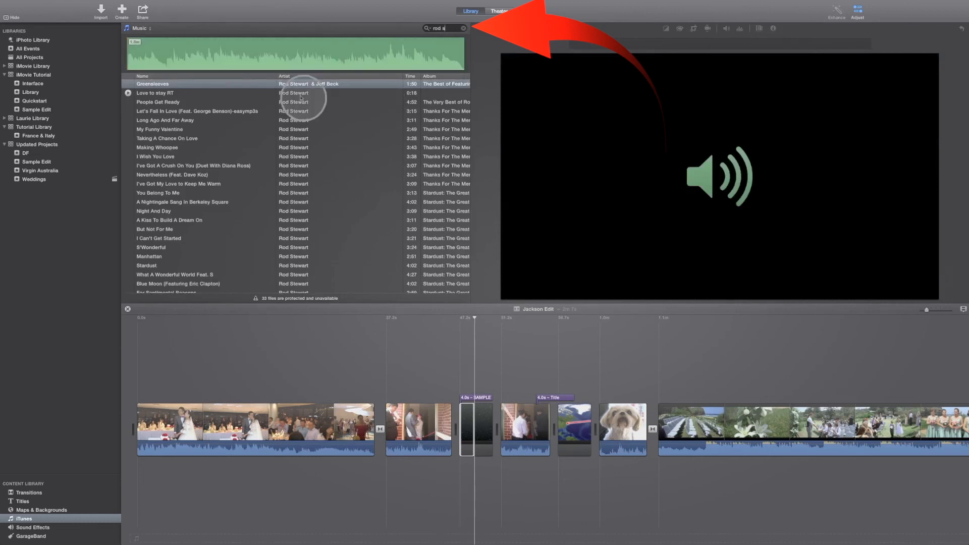